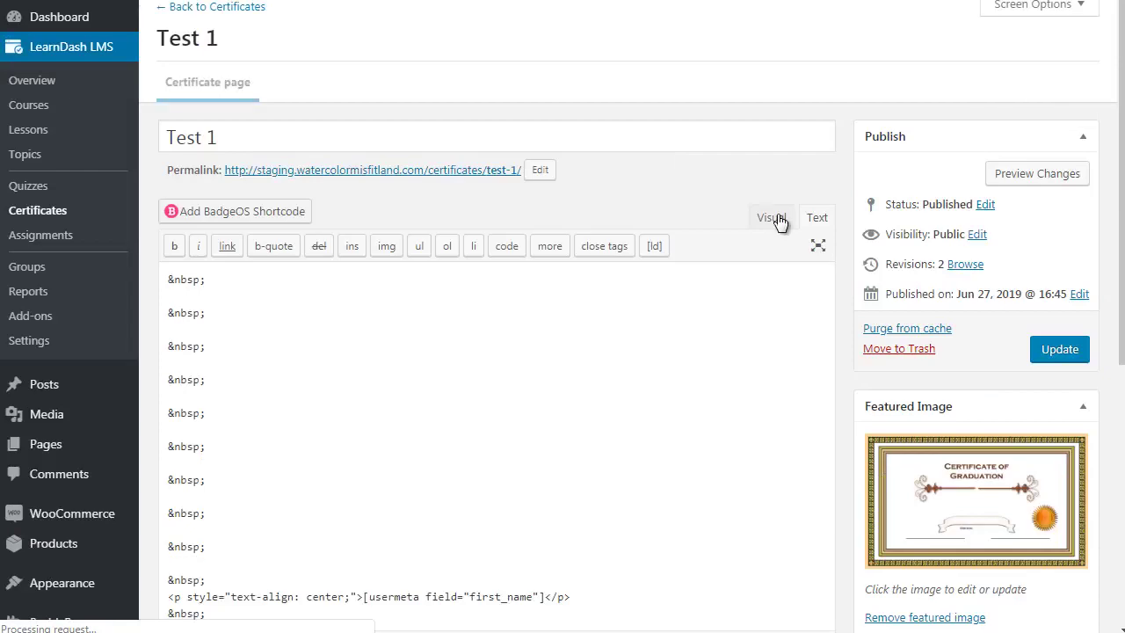
- Switch the Test 1 certificate to the visual editor and review its background and shortcode layout
left_click(777, 220)
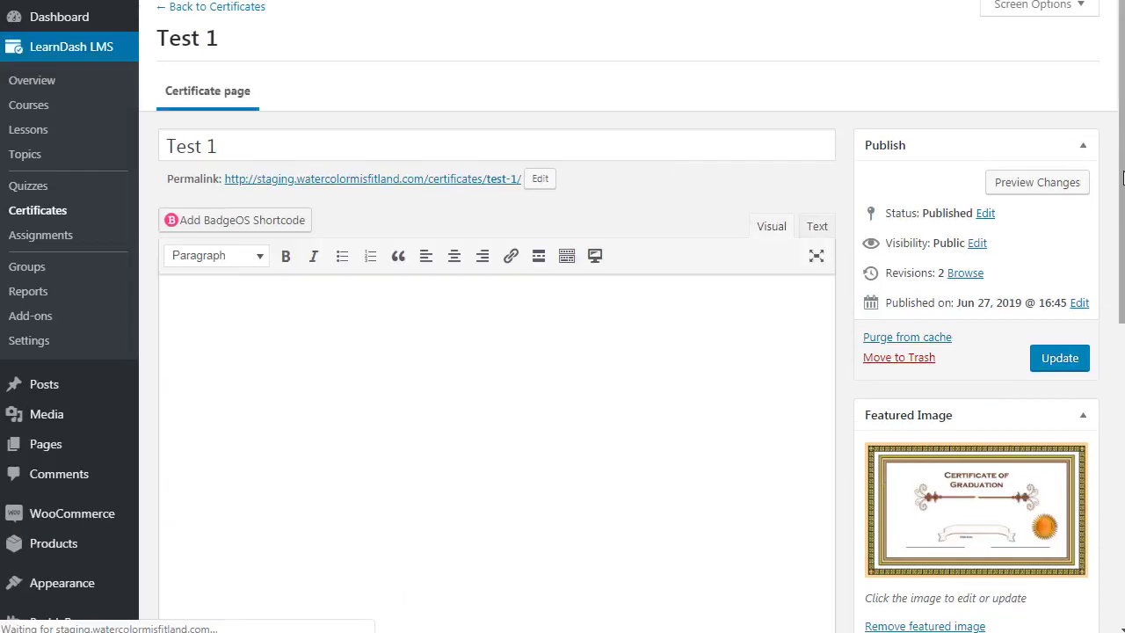
left_click_drag(1122, 175, 1120, 242)
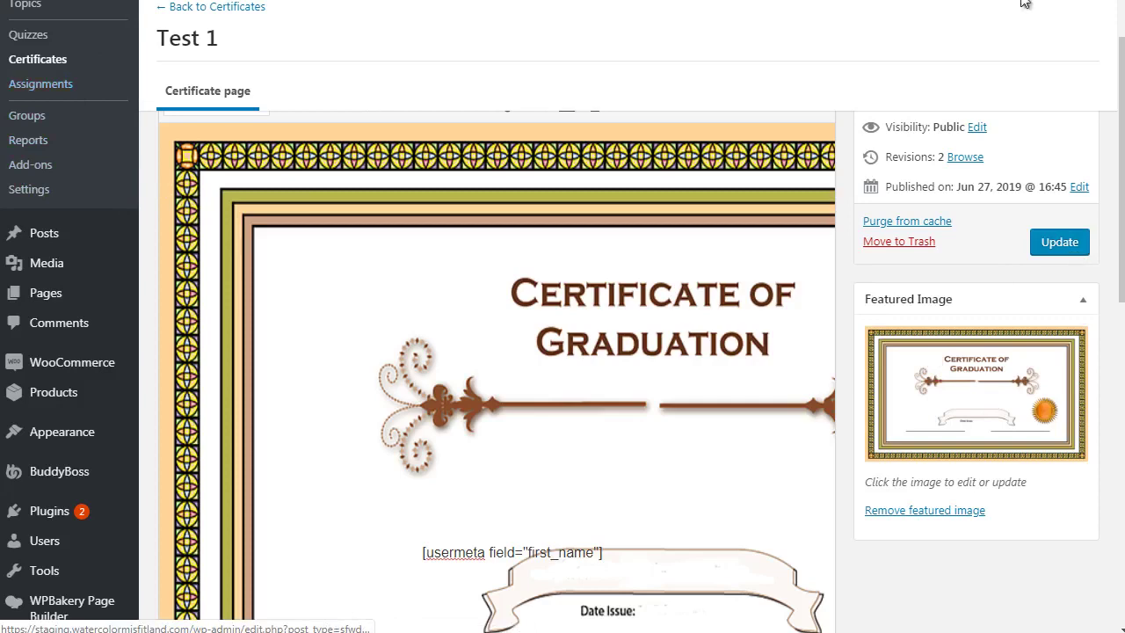
scroll(637, 206, "up", 2)
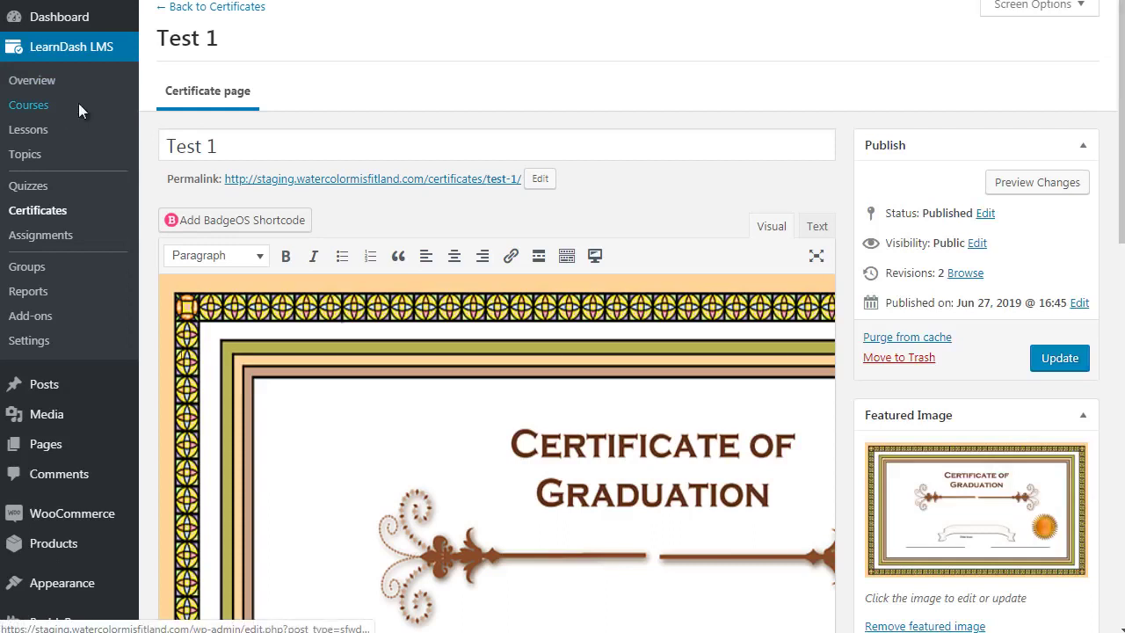
- Open the Courses list in a new browser tab and bring up the Philosophy course's settings
right_click(79, 112)
left_click(110, 115)
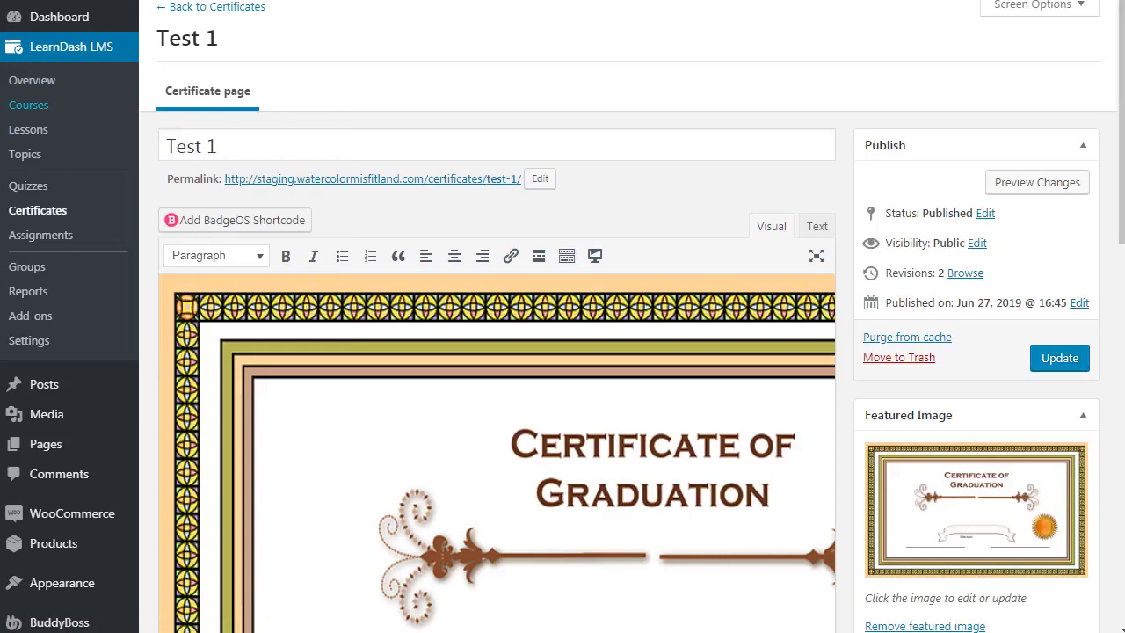
key("ctrl+Tab")
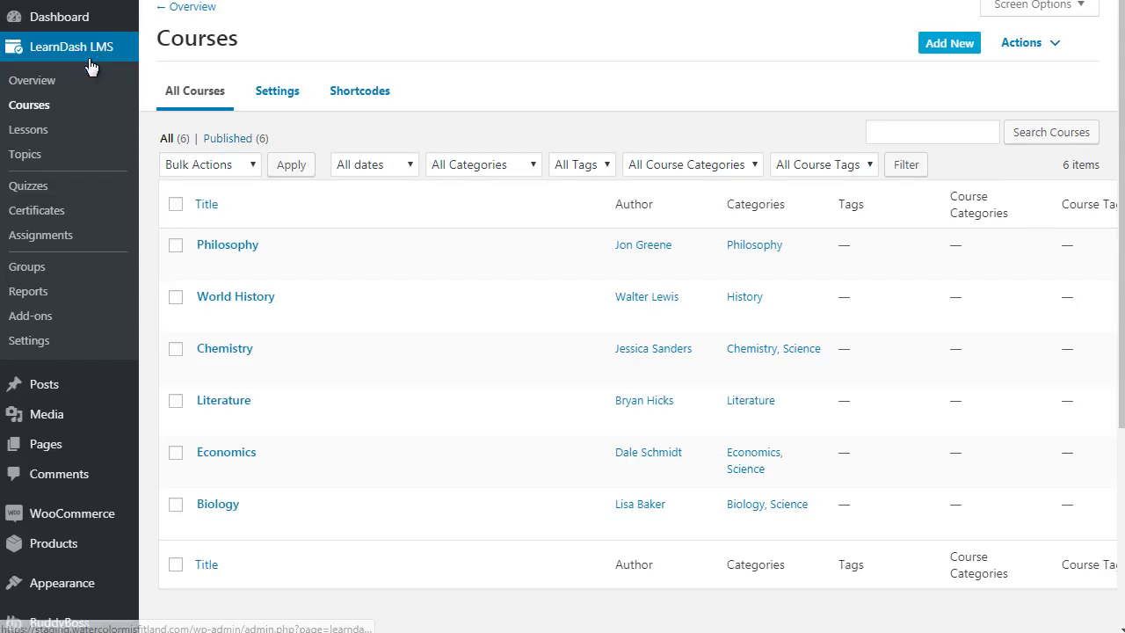
left_click(209, 266)
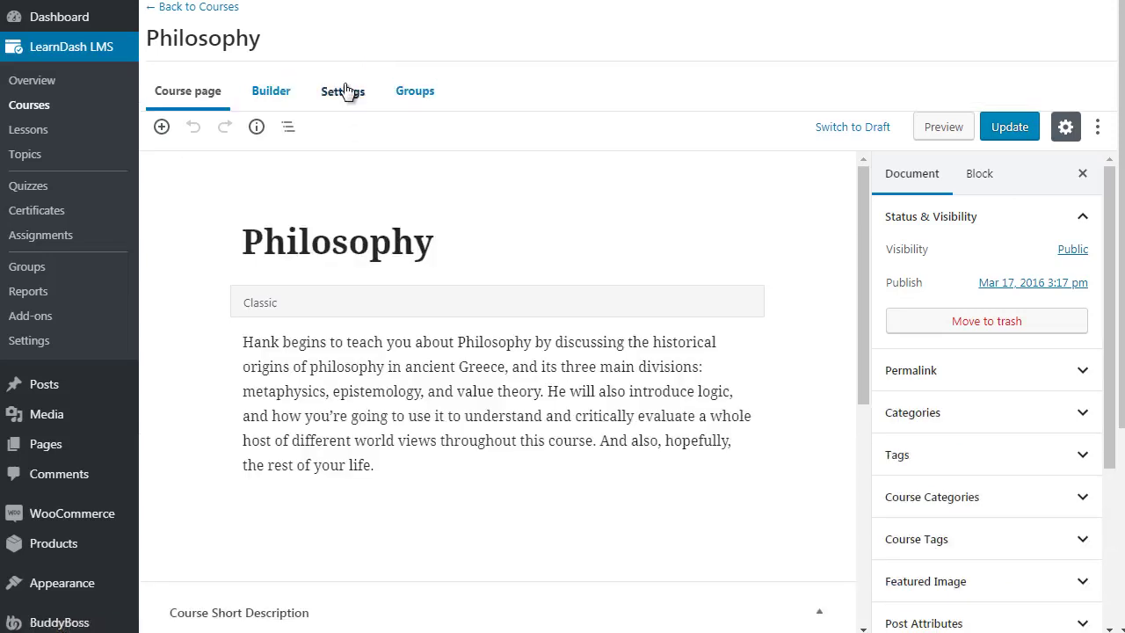
left_click(344, 91)
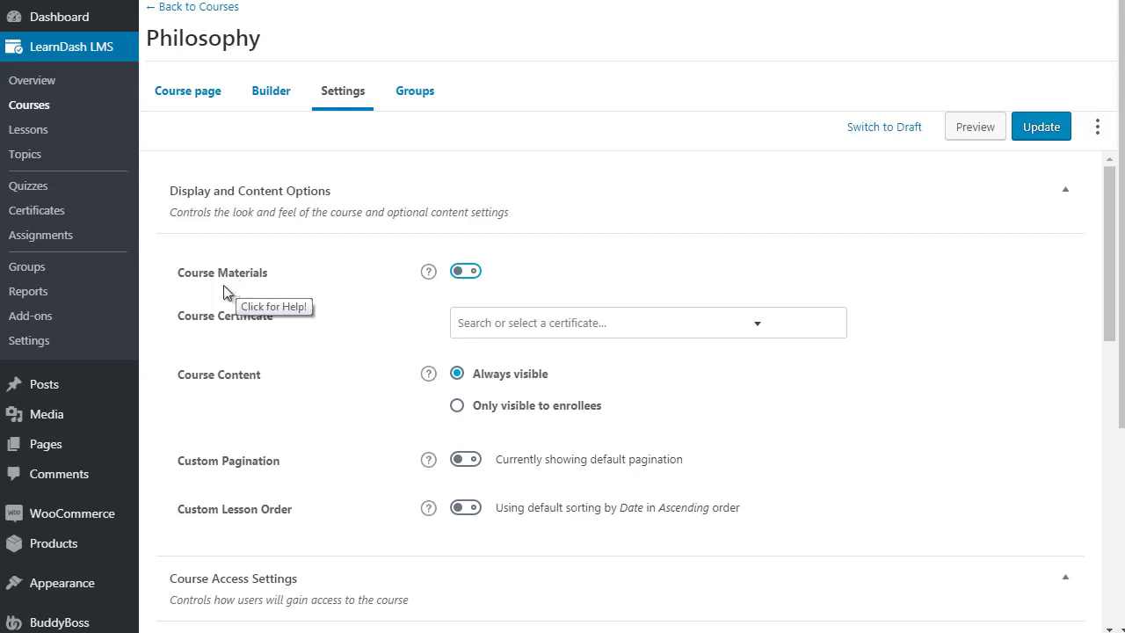
- Assign Test 1 as the Philosophy course's certificate and update the course
left_click(524, 332)
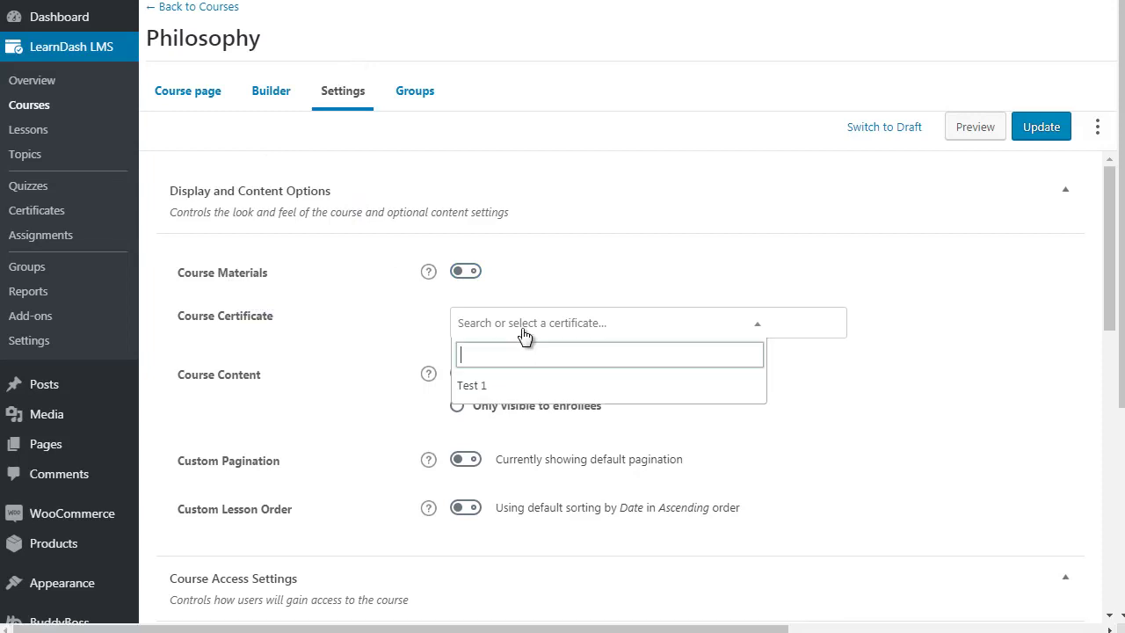
left_click(499, 387)
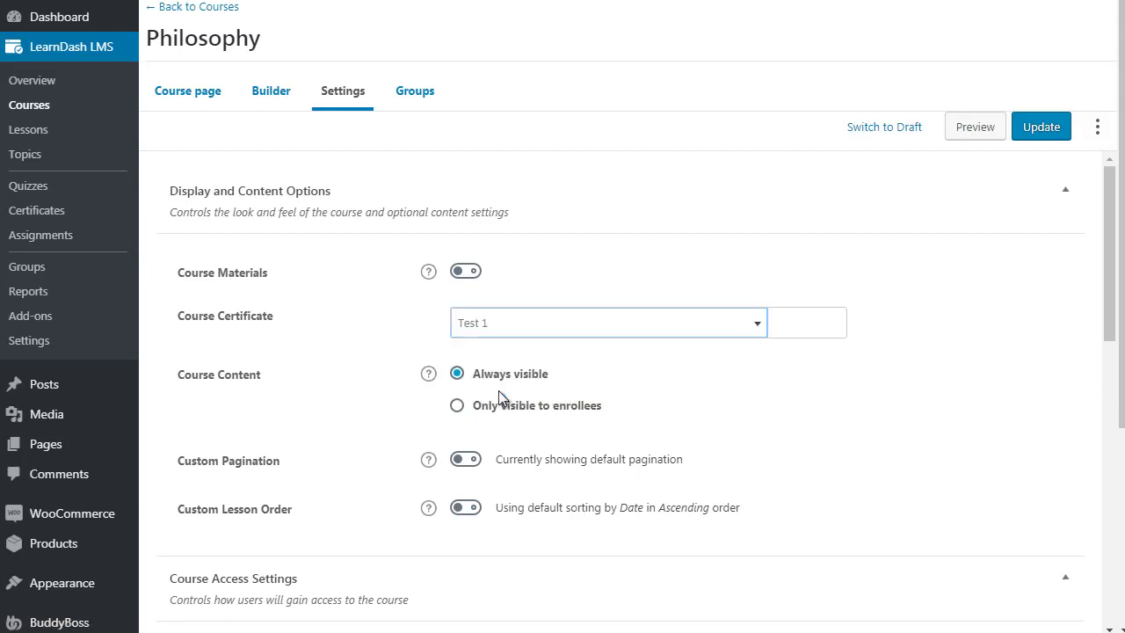
left_click(1030, 126)
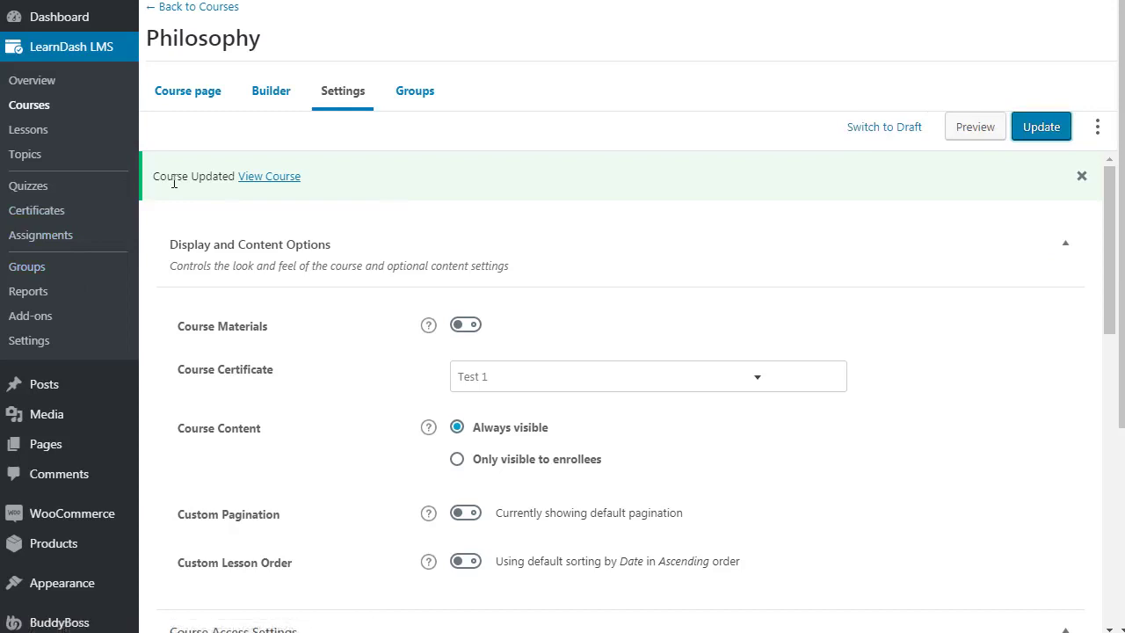
- Return to the Test 1 certificate and shift its first_name usermeta shortcode over so it sits on the ribbon banner
left_click(36, 210)
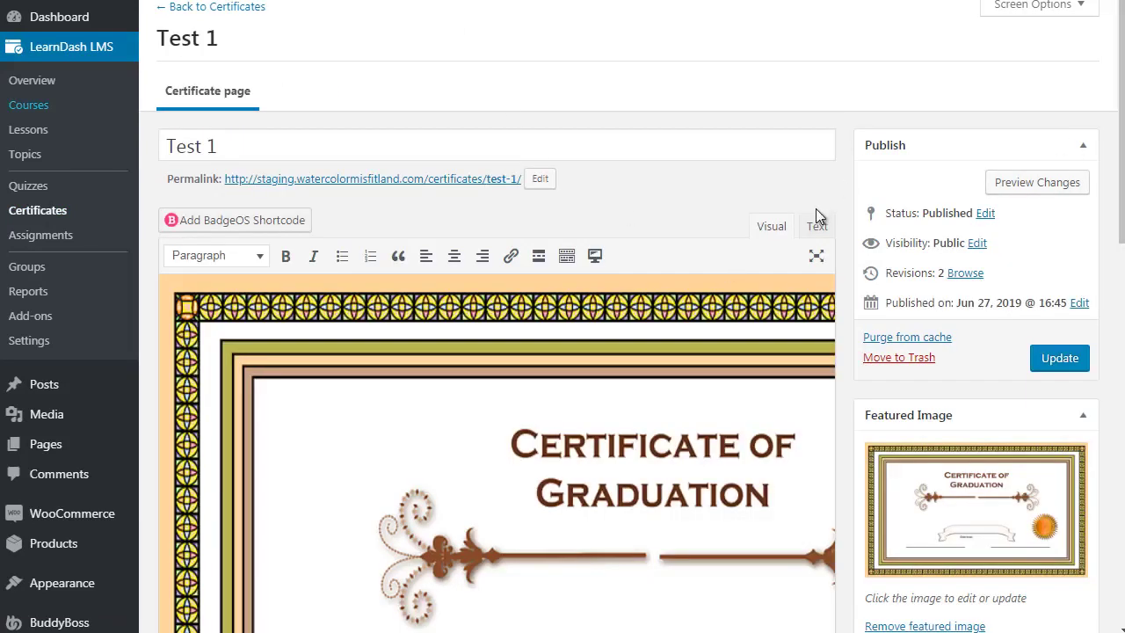
left_click_drag(1107, 93, 1120, 170)
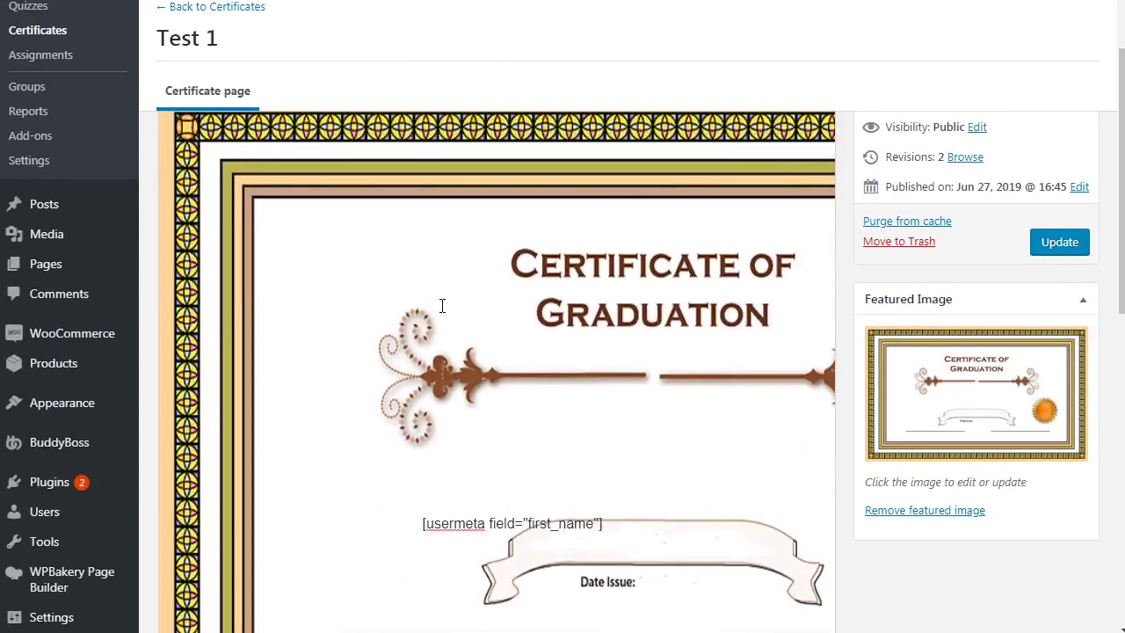
left_click_drag(1121, 196, 1121, 220)
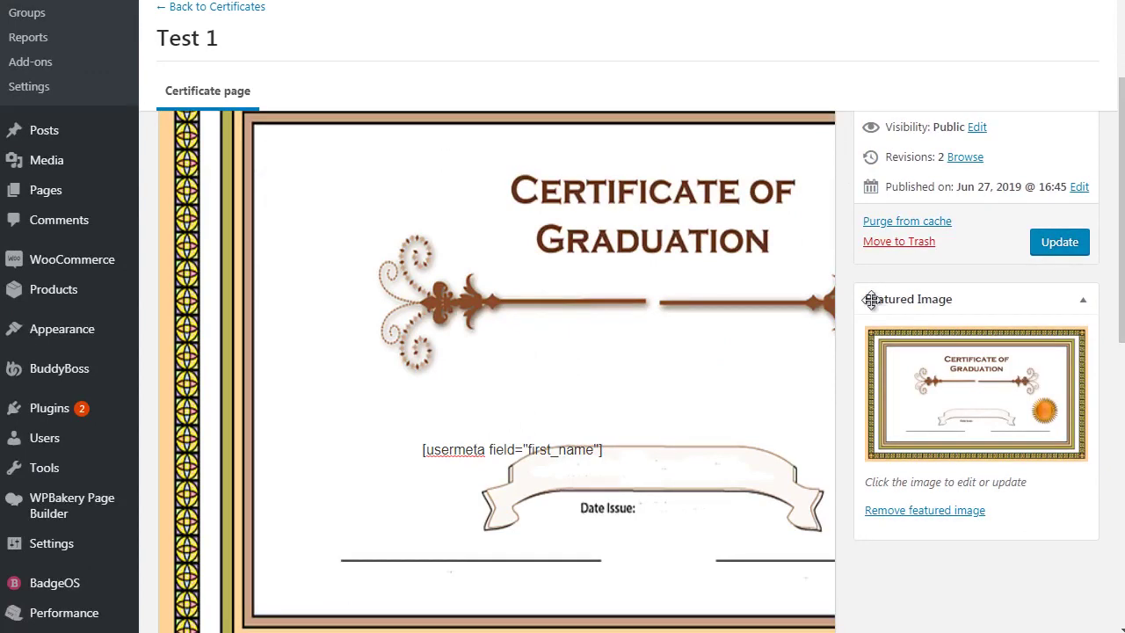
left_click_drag(1121, 211, 1121, 176)
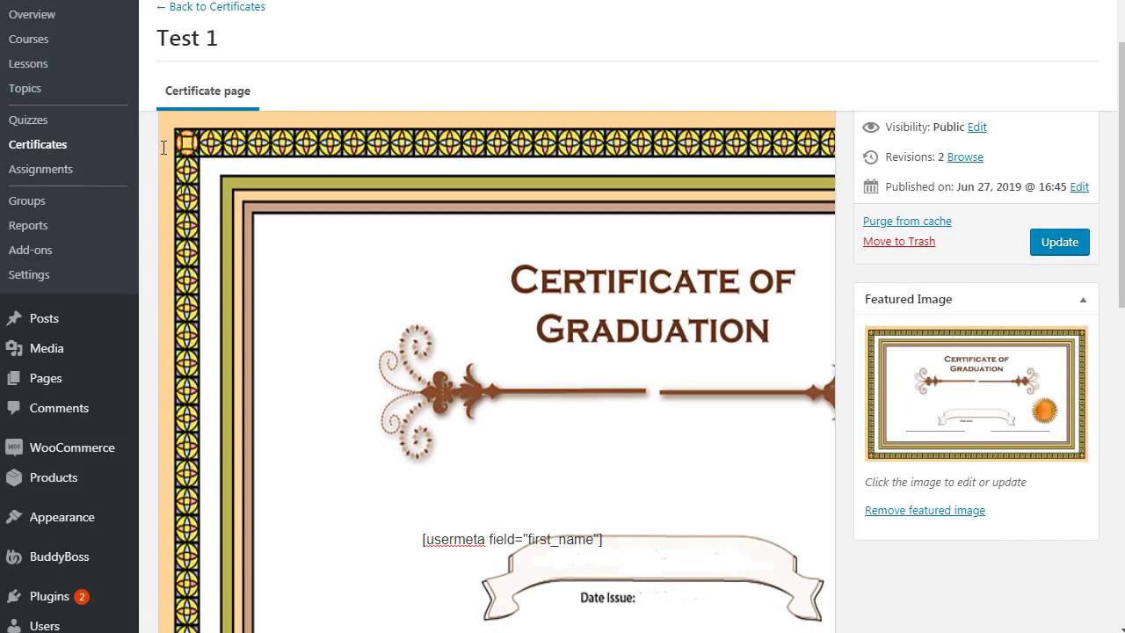
key("Return")
key("Return")
key("BackSpace")
key("BackSpace")
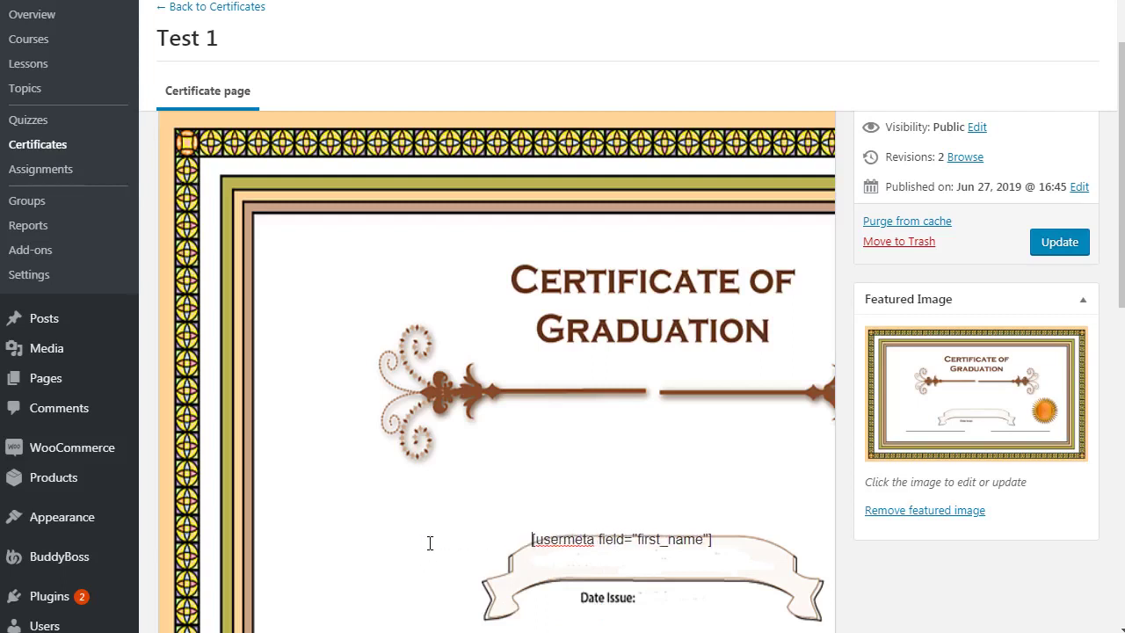
key("Return")
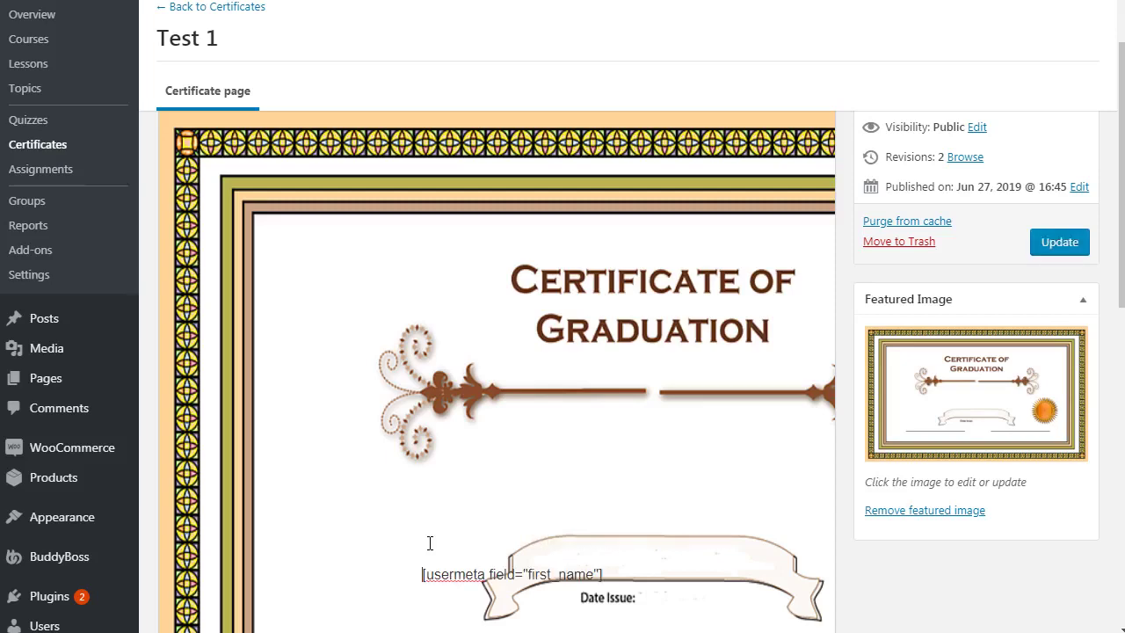
key("BackSpace")
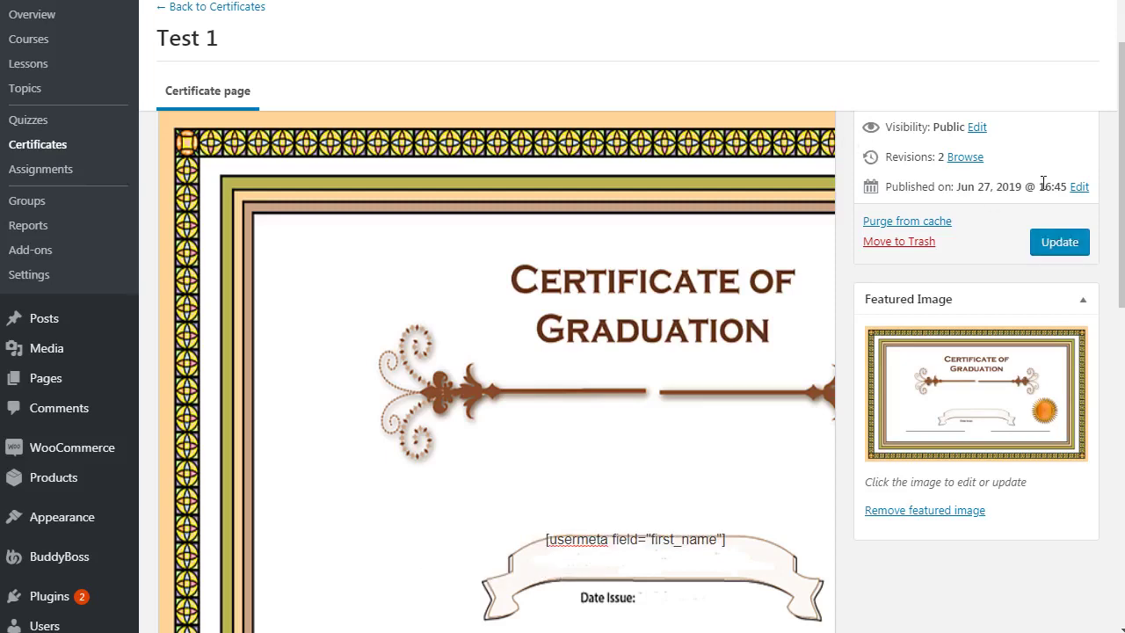
- Insert a User meta LearnDash shortcode with the field set to User First Name into the certificate
scroll(600, 263, "up", 2)
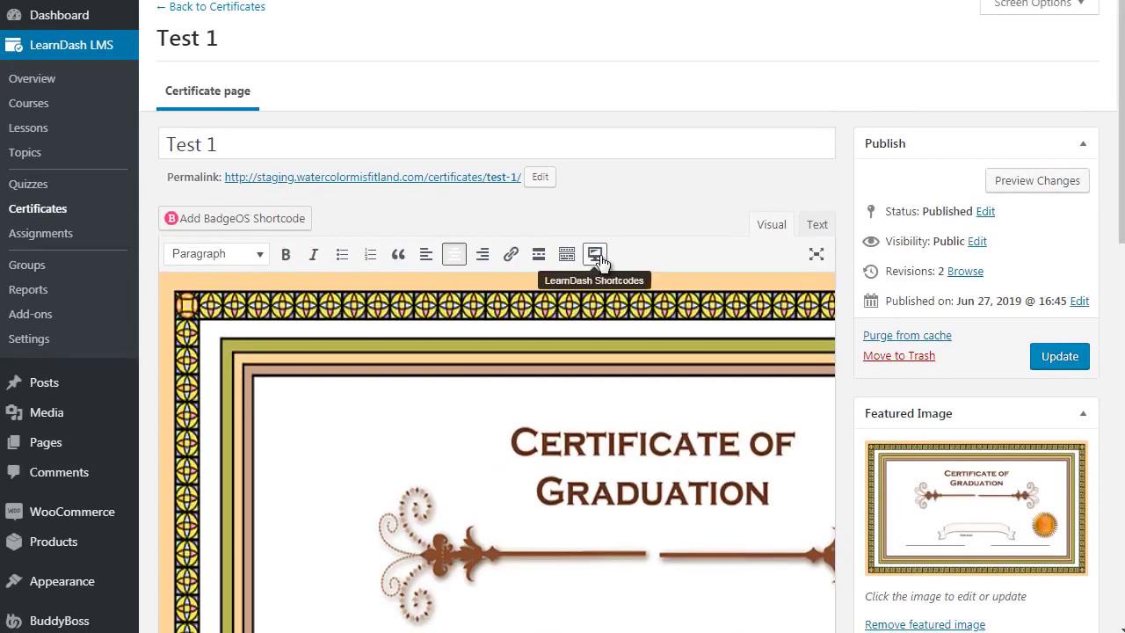
left_click(596, 254)
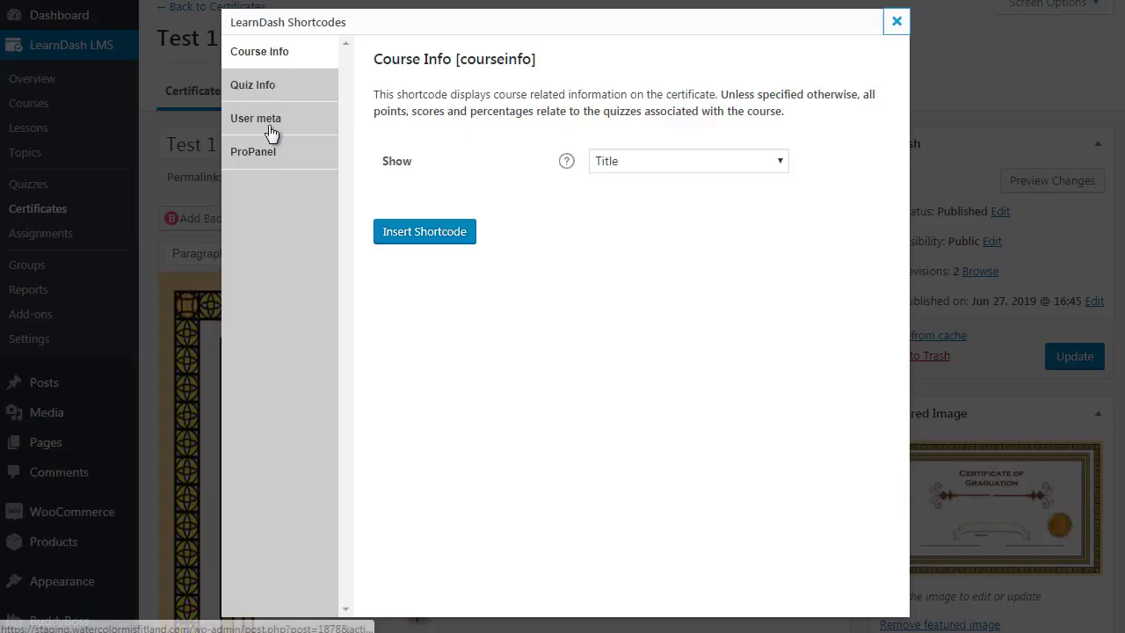
left_click(268, 127)
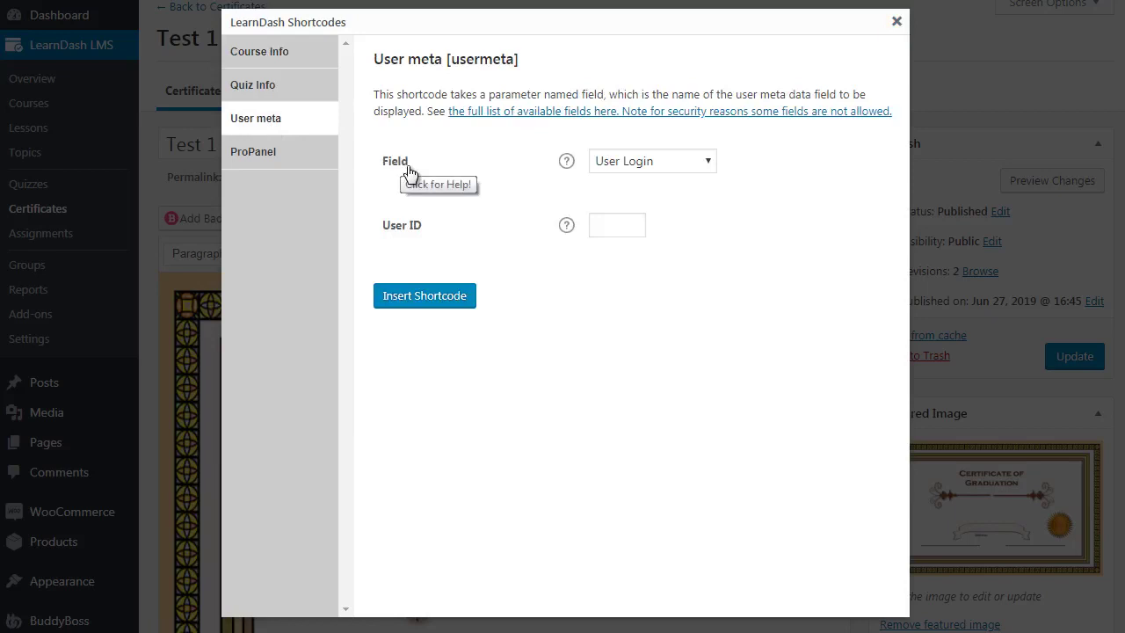
left_click(667, 163)
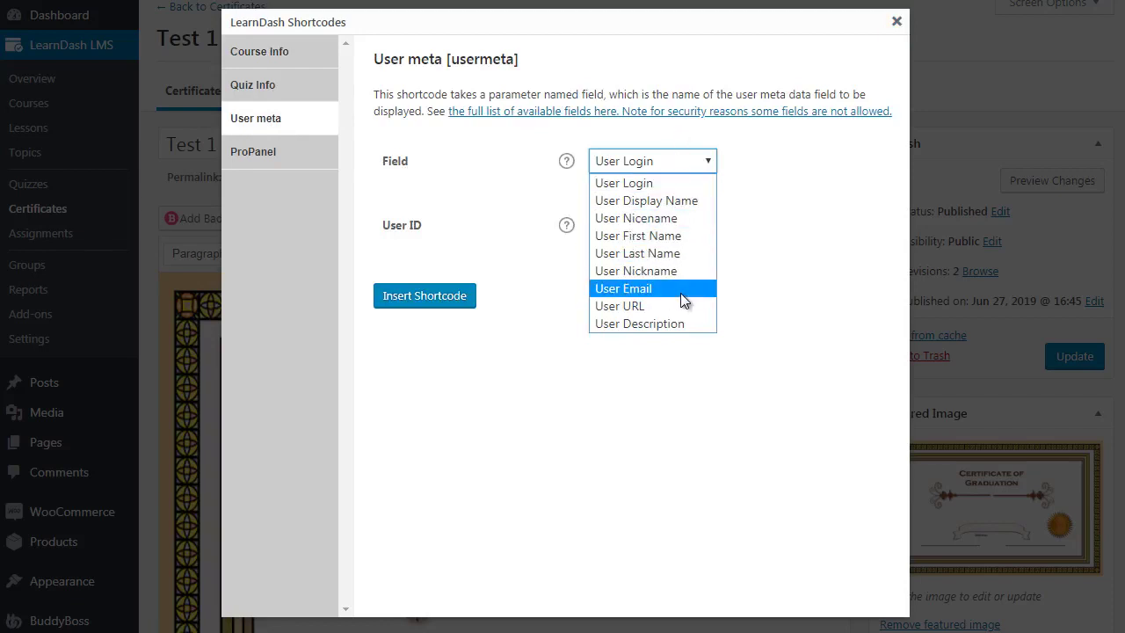
left_click(671, 238)
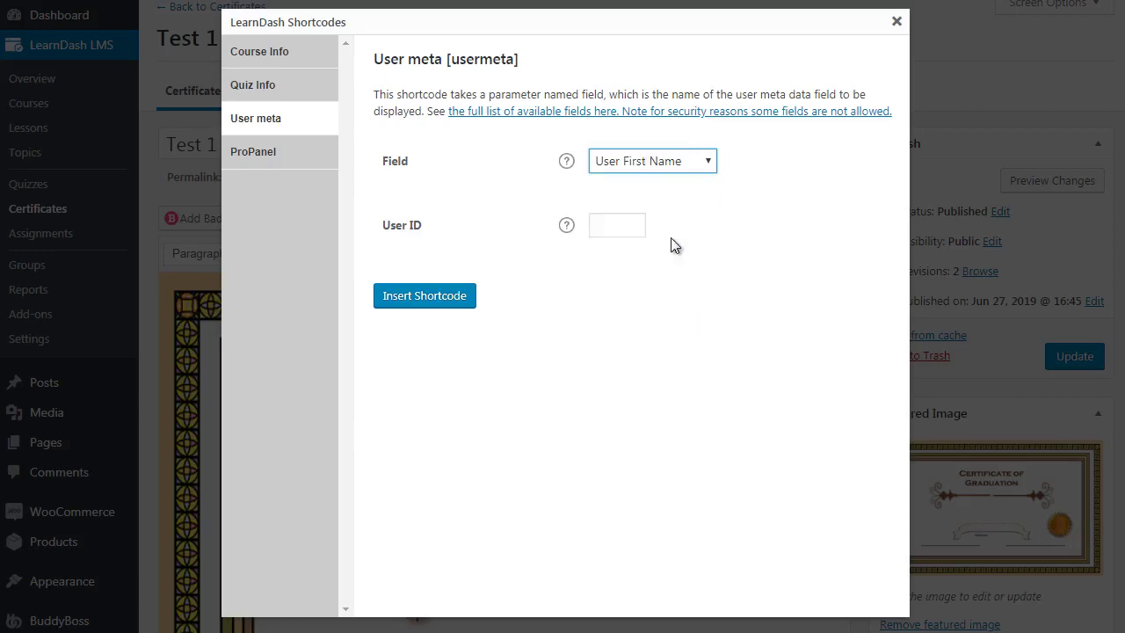
left_click(427, 296)
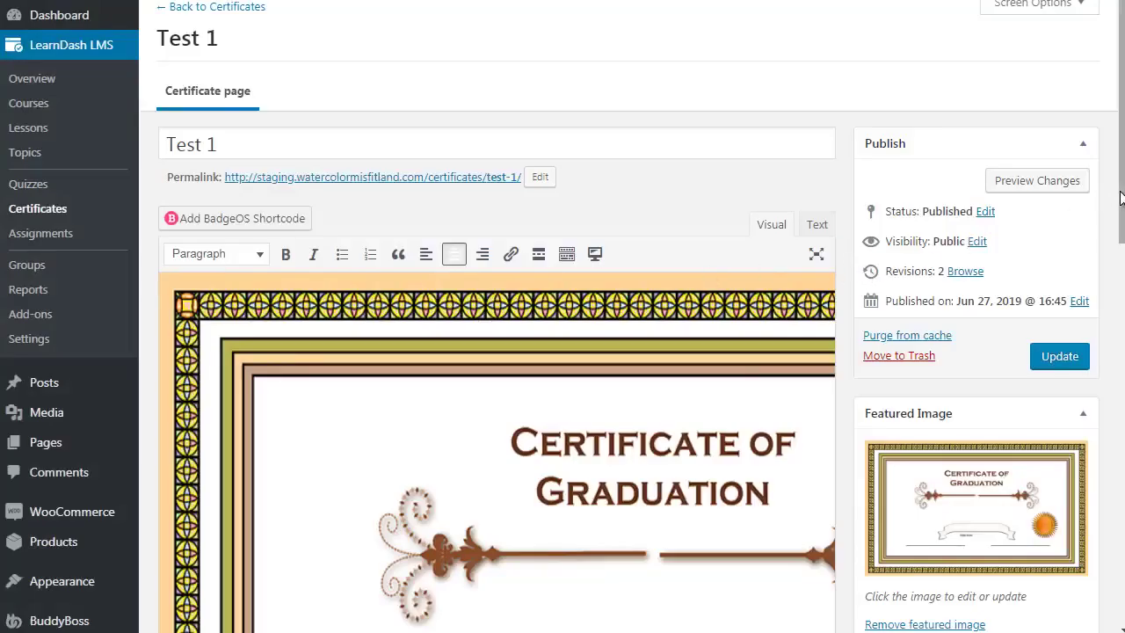
- Delete the duplicate first_name usermeta shortcode above the ribbon banner, leaving a single one
scroll(1119, 293, "down", 1)
scroll(1119, 294, "down", 2)
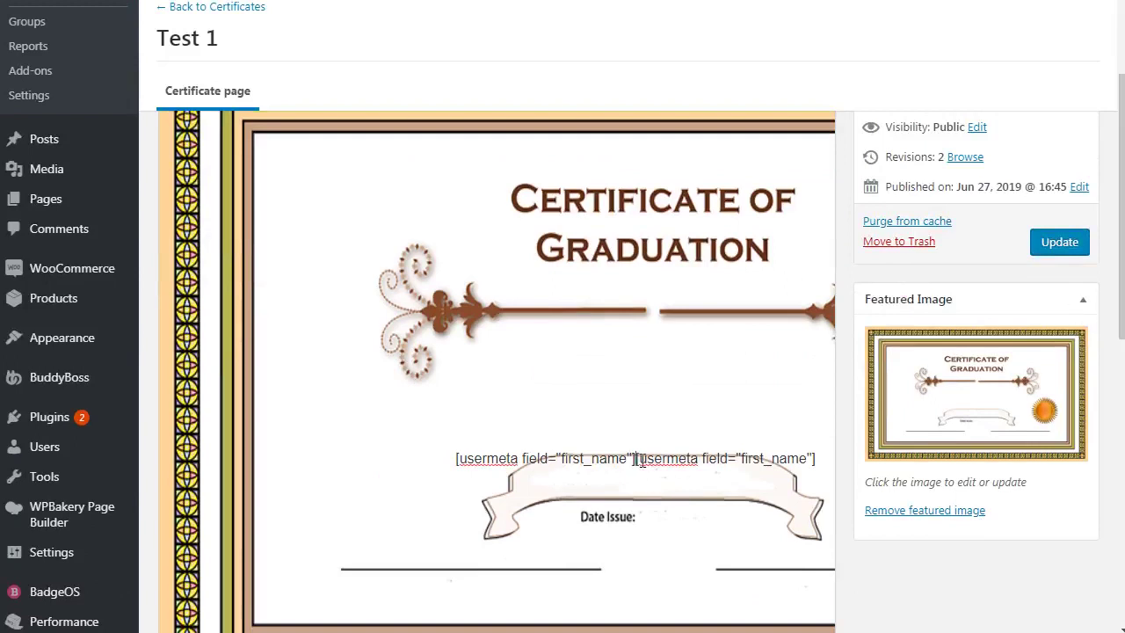
key("shift+Right")
key("shift+Right")
key("shift+Right")
key("shift+Right")
key("shift+Right")
key("shift+Right")
key("shift+Right")
key("shift+Right")
key("shift+Right")
key("shift+Right")
key("shift+Right")
key("shift+Right")
key("shift+Right")
key("shift+Right")
key("shift+Right")
key("shift+Right")
key("shift+Right")
key("shift+Right")
key("shift+Right")
key("shift+Right")
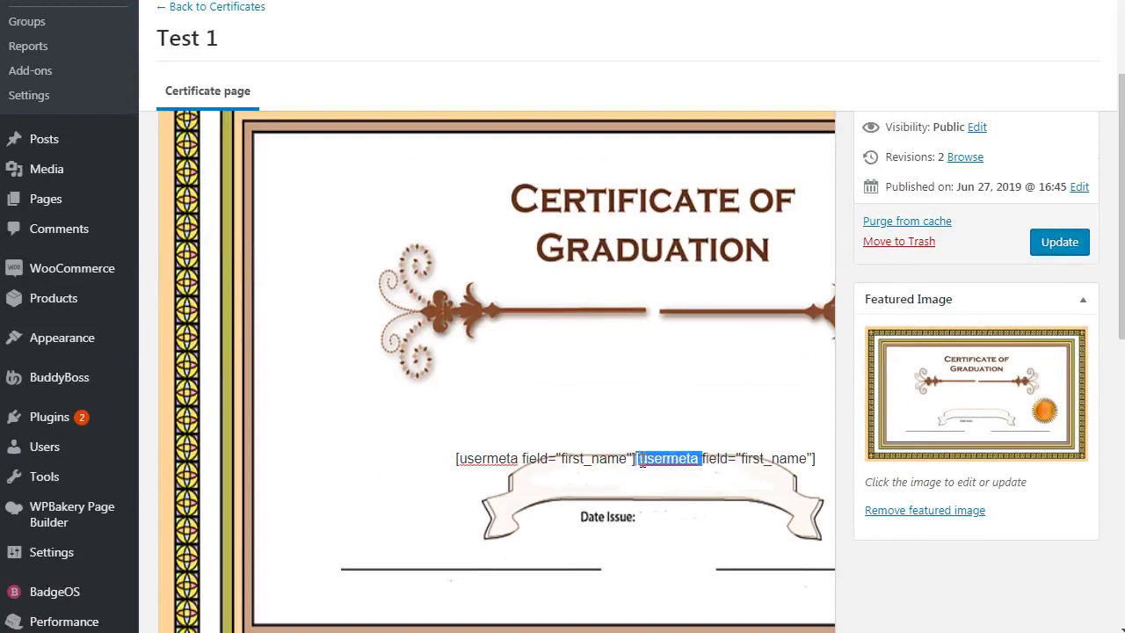
key("Delete")
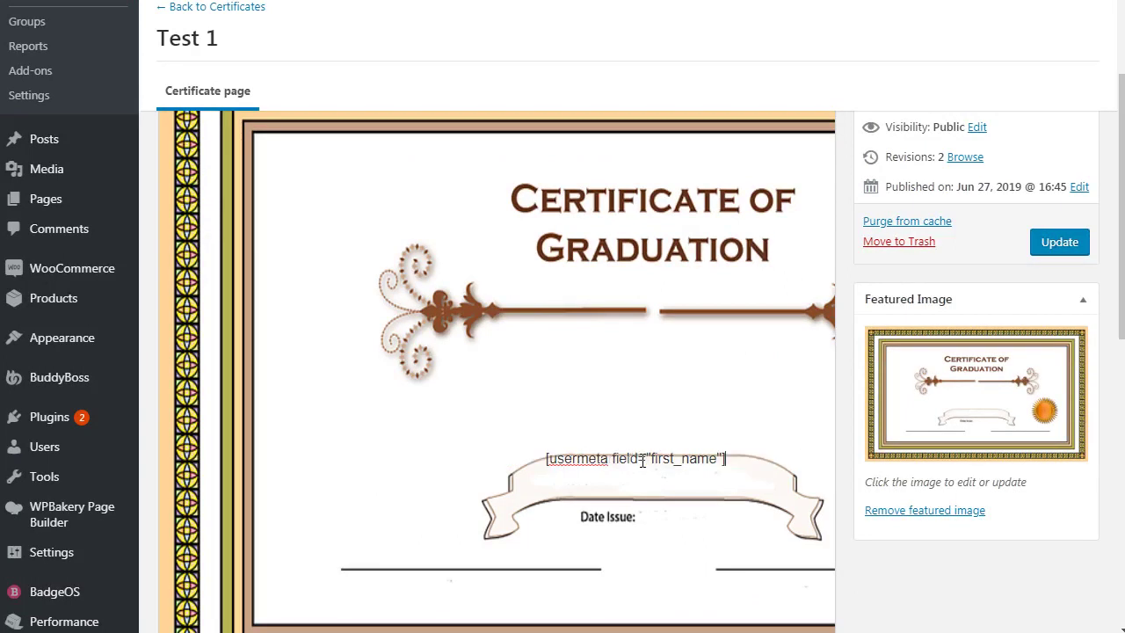
- Check the shortcode's placement on the certificate background and update the Test 1 certificate
scroll(650, 439, "down", 2)
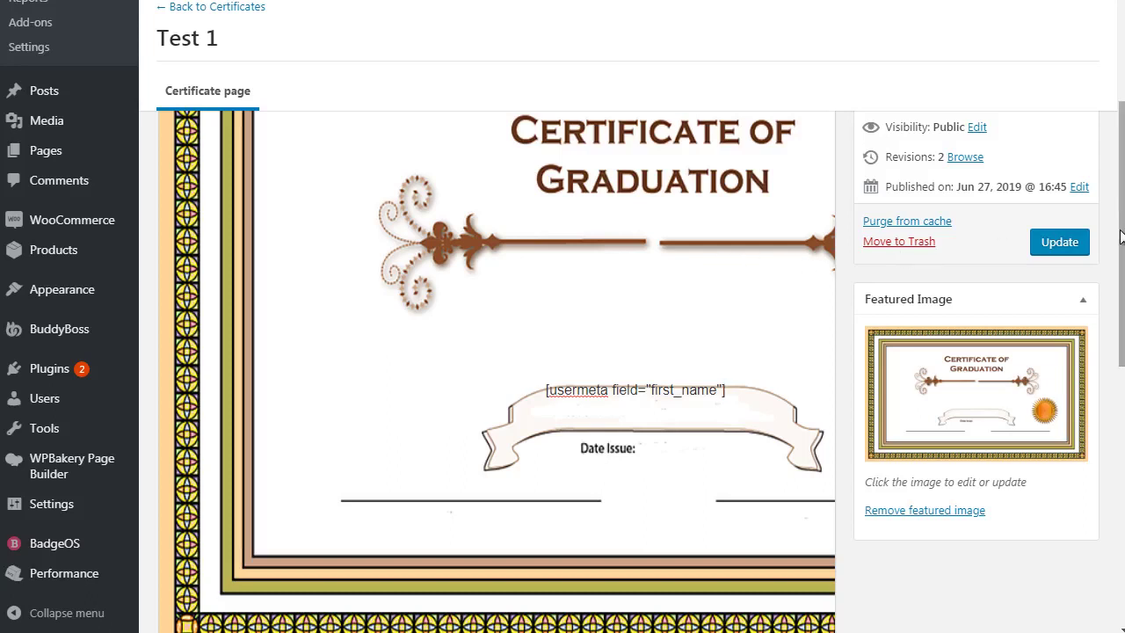
scroll(496, 369, "up", 3)
scroll(497, 369, "up", 1)
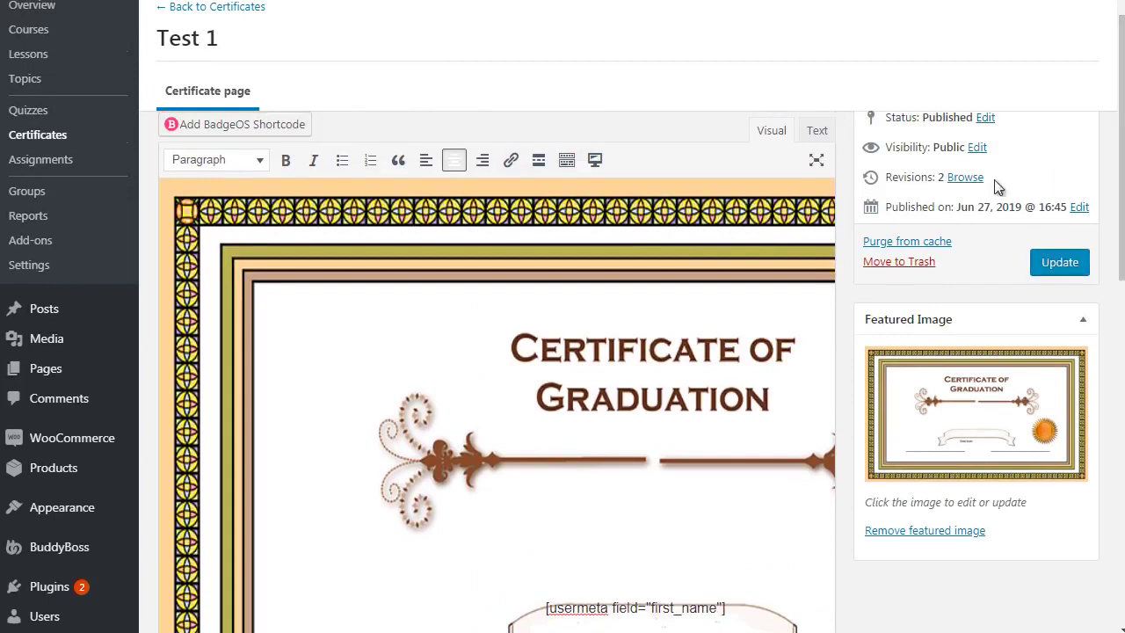
left_click(1061, 262)
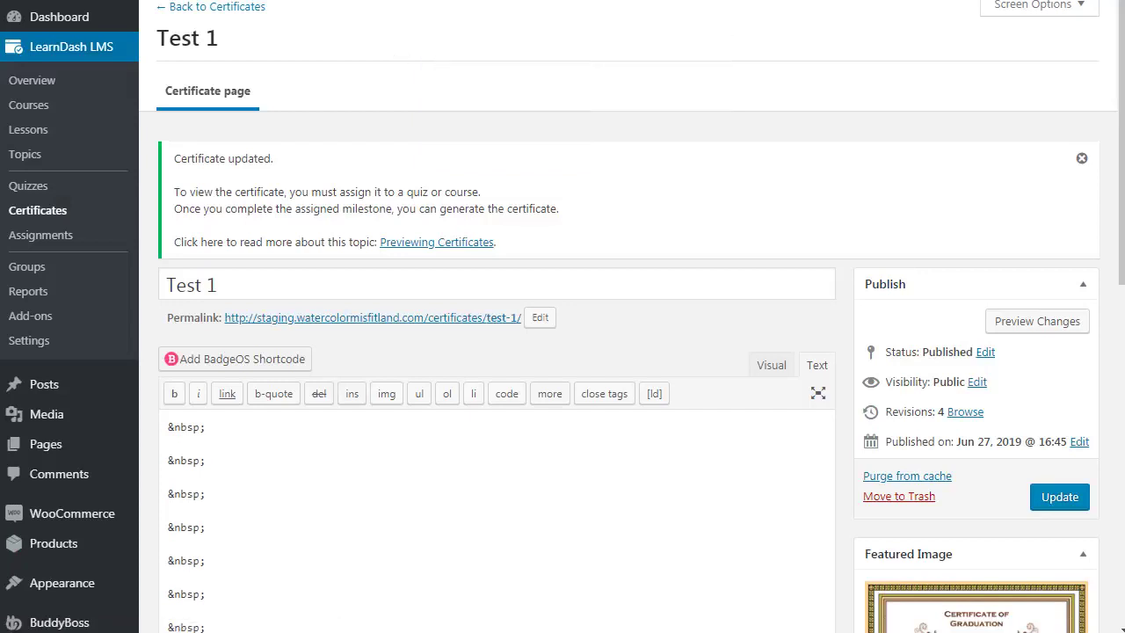
- Open the LearnDash Add-ons page and browse the LearnDash add-ons and the third-party add-ons
left_click(16, 315)
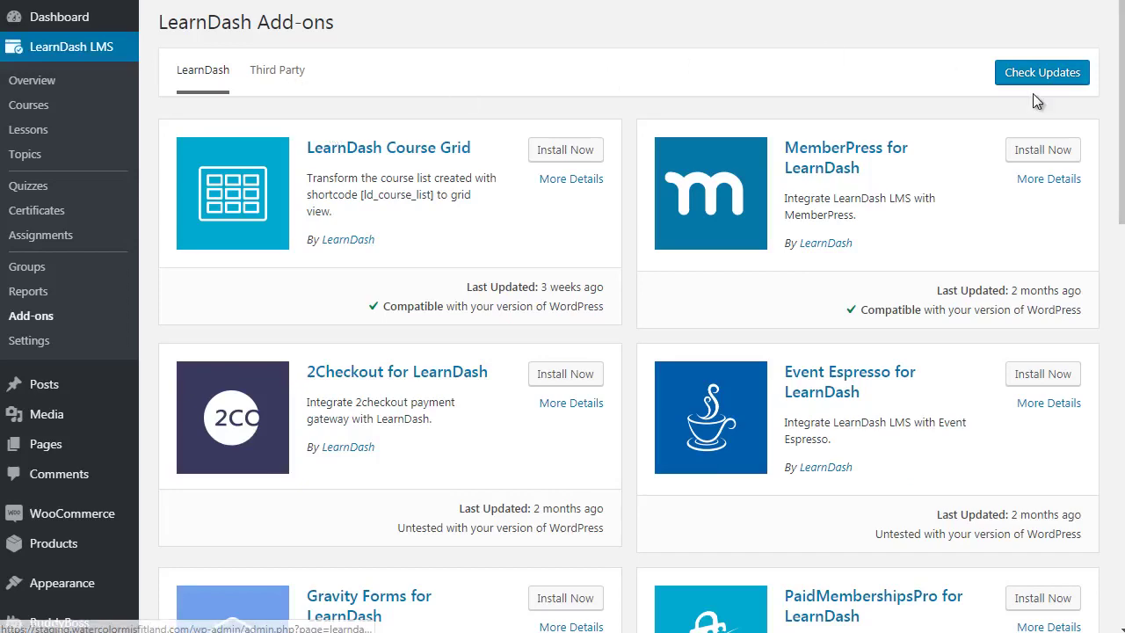
scroll(1121, 145, "down", 12)
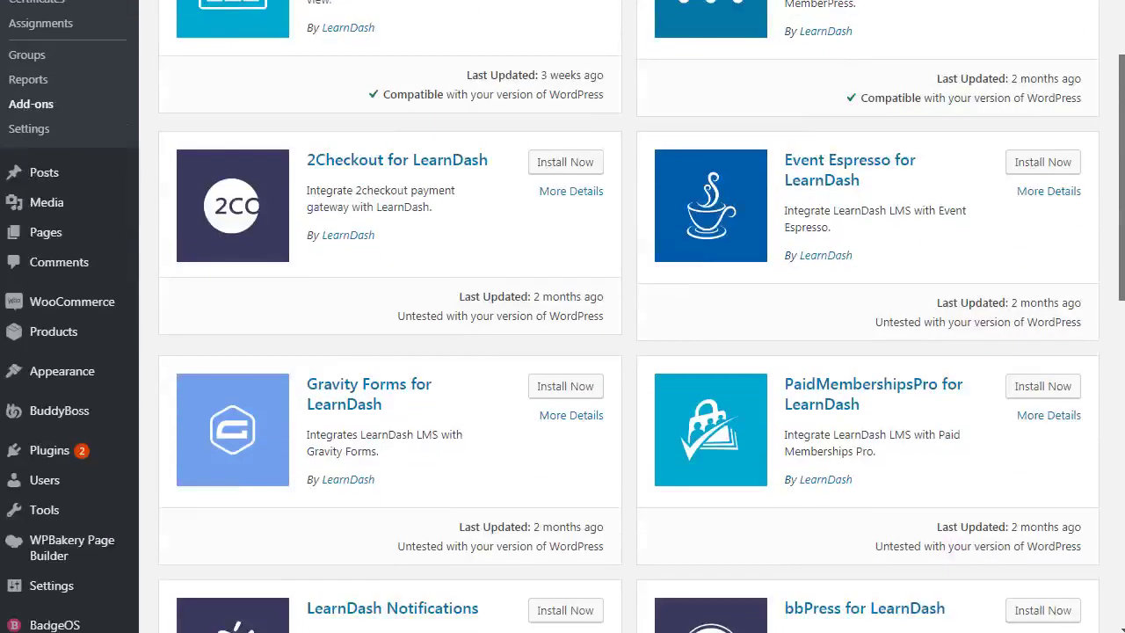
scroll(1120, 145, "up", 10)
scroll(562, 316, "up", 3)
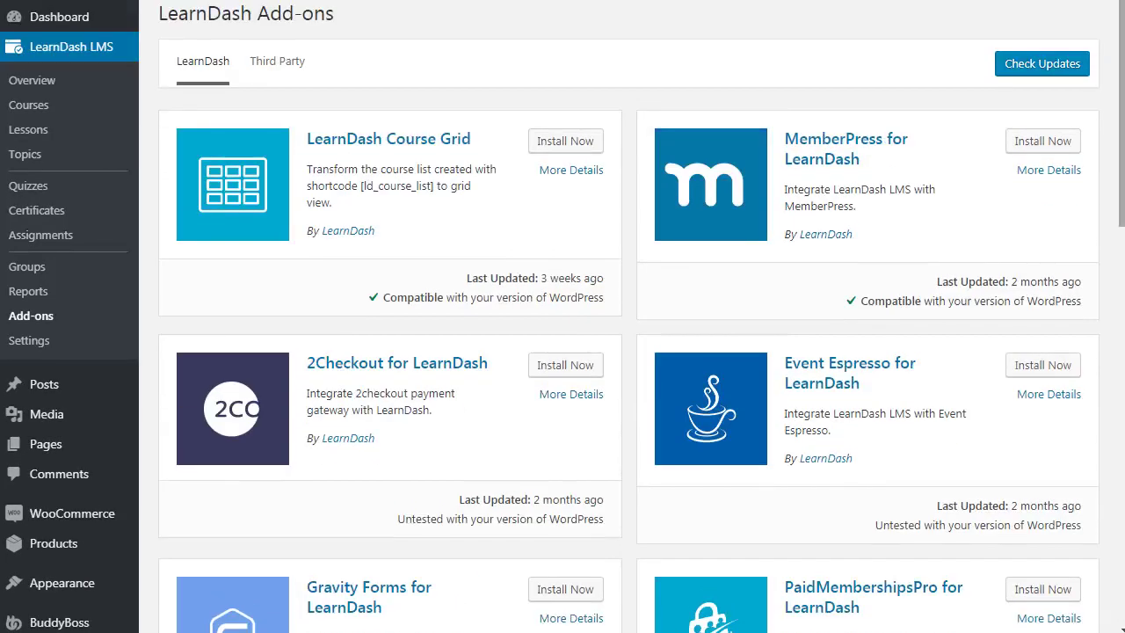
left_click(268, 62)
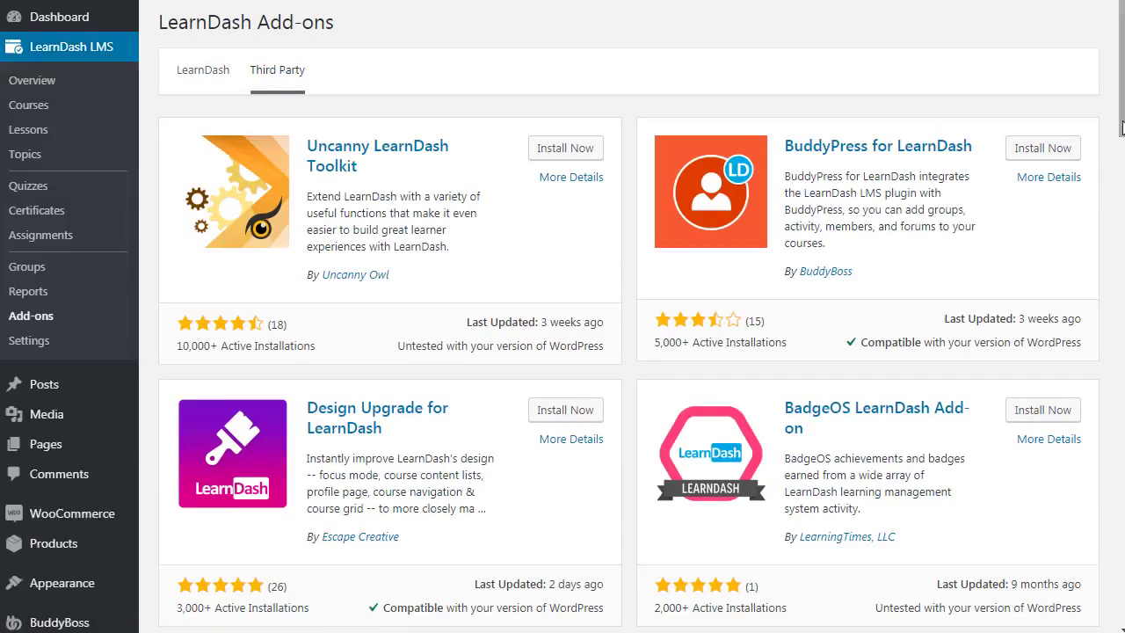
left_click_drag(1121, 128, 1121, 257)
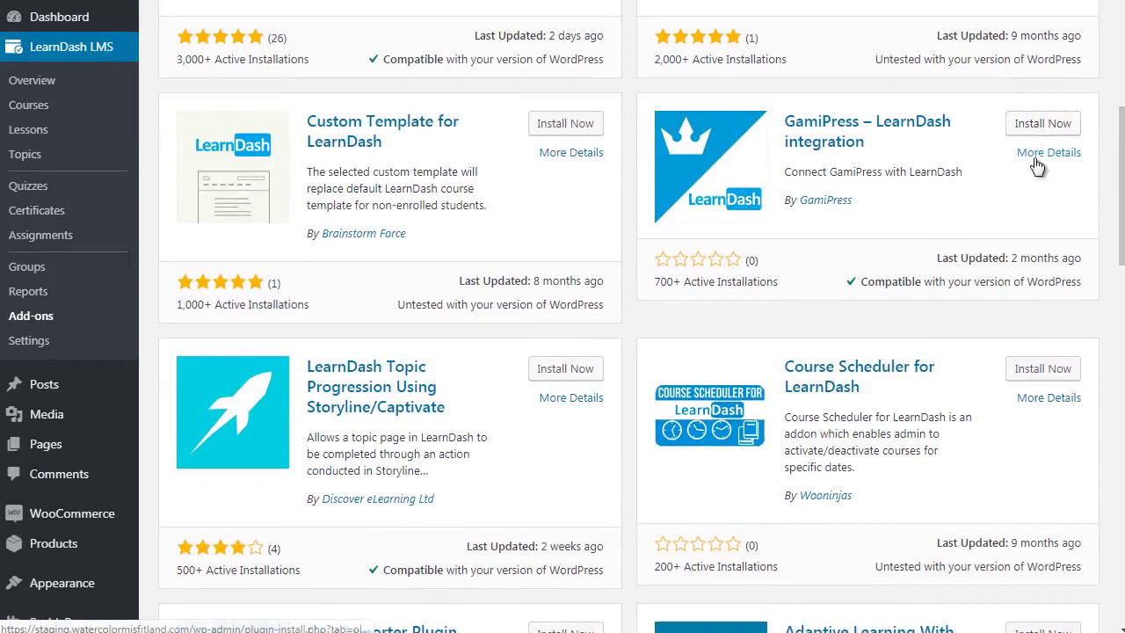